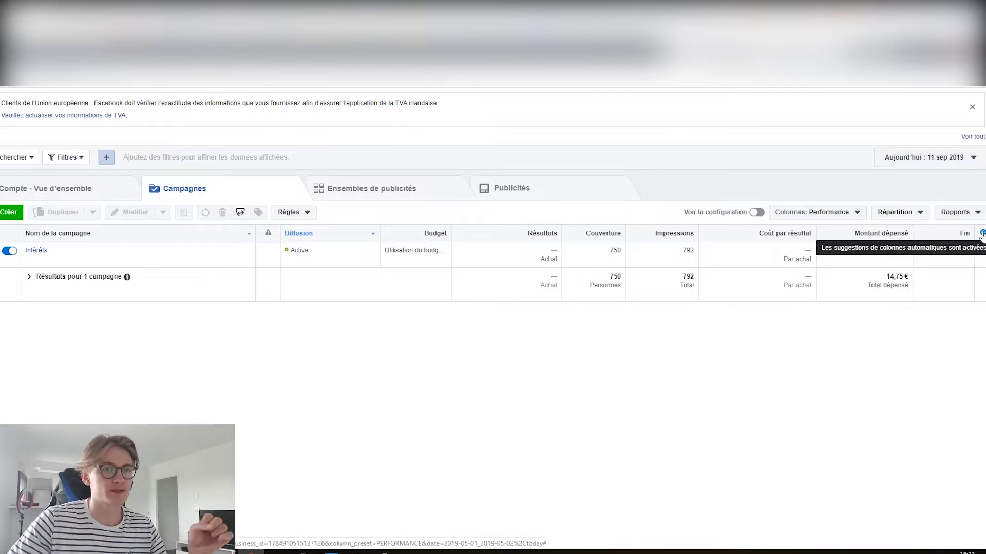
- Open the column customization and remove all selected columns except Nom de la campagne, Erreurs and Diffusion
{"action": "left_click", "coordinate": [982, 234]}
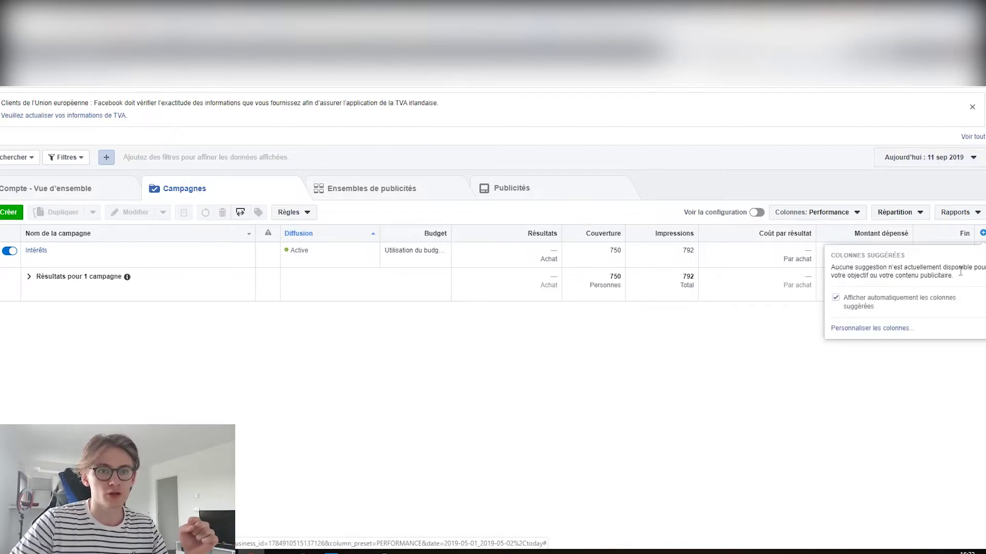
{"action": "left_click", "coordinate": [873, 329]}
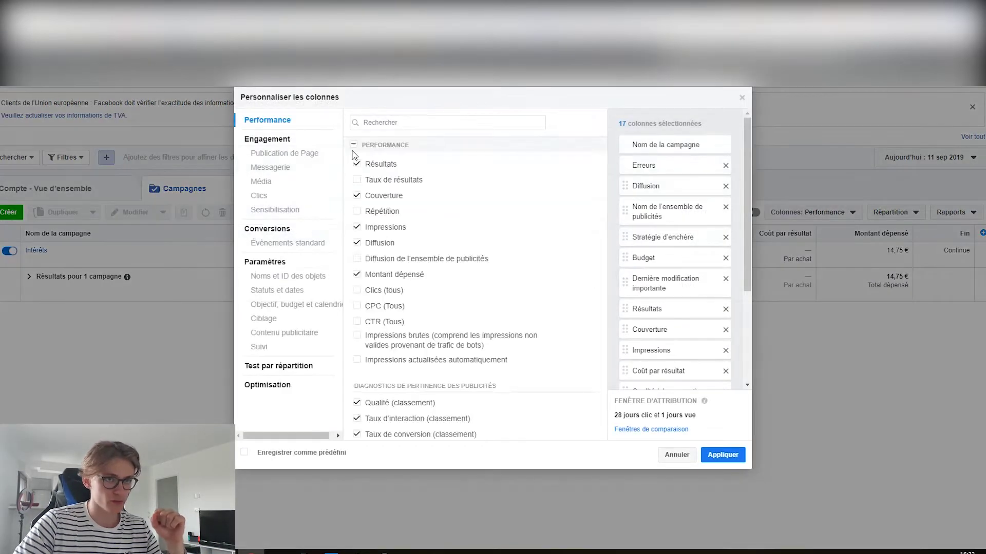
{"action": "left_click", "coordinate": [725, 209]}
{"action": "left_click", "coordinate": [726, 208]}
{"action": "left_click", "coordinate": [725, 209]}
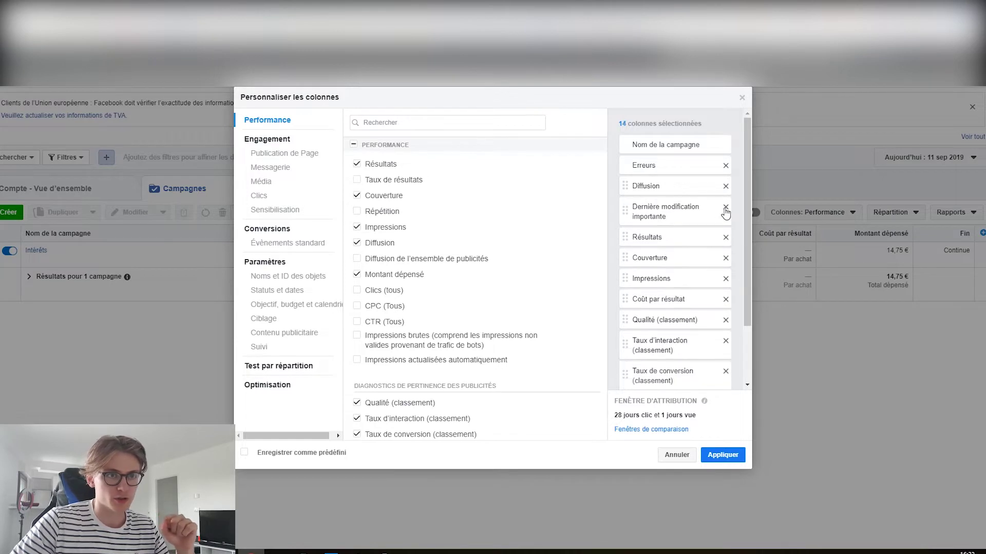
{"action": "left_click", "coordinate": [726, 209]}
{"action": "left_click", "coordinate": [726, 209]}
{"action": "left_click", "coordinate": [725, 209]}
{"action": "left_click", "coordinate": [725, 209]}
{"action": "left_click", "coordinate": [735, 208]}
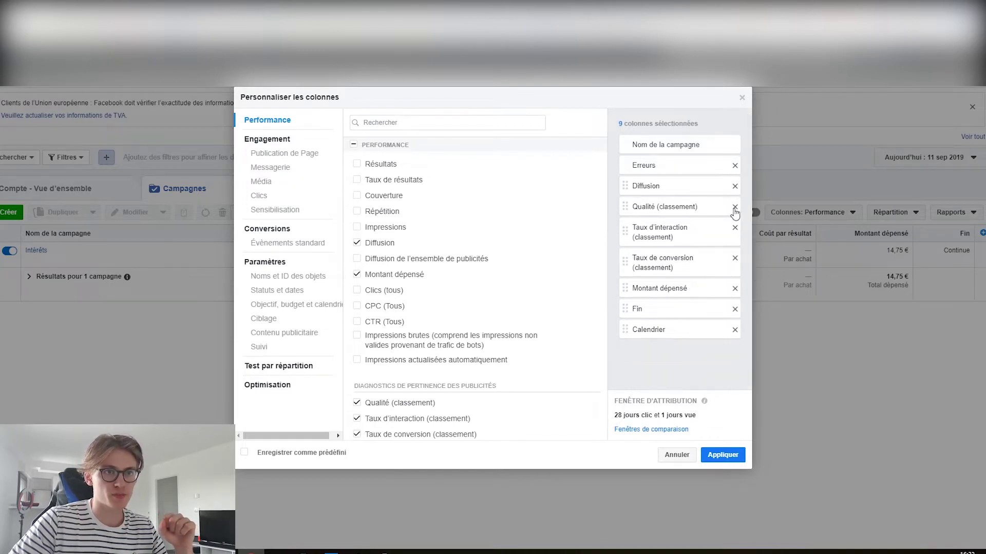
{"action": "left_click", "coordinate": [735, 207]}
{"action": "left_click", "coordinate": [735, 207]}
{"action": "left_click", "coordinate": [735, 207]}
{"action": "left_click", "coordinate": [734, 207]}
{"action": "left_click", "coordinate": [735, 207]}
{"action": "left_click", "coordinate": [735, 208]}
- Find the CPC metrics and add the CPC (coût par clic sur un lien) column
{"action": "left_click", "coordinate": [440, 121]}
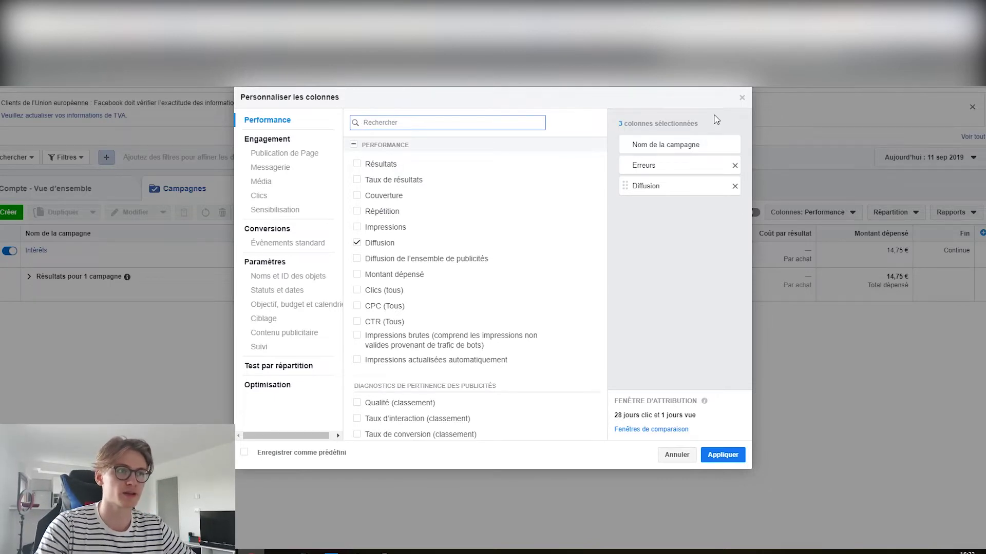
{"action": "type", "text": "cpc"}
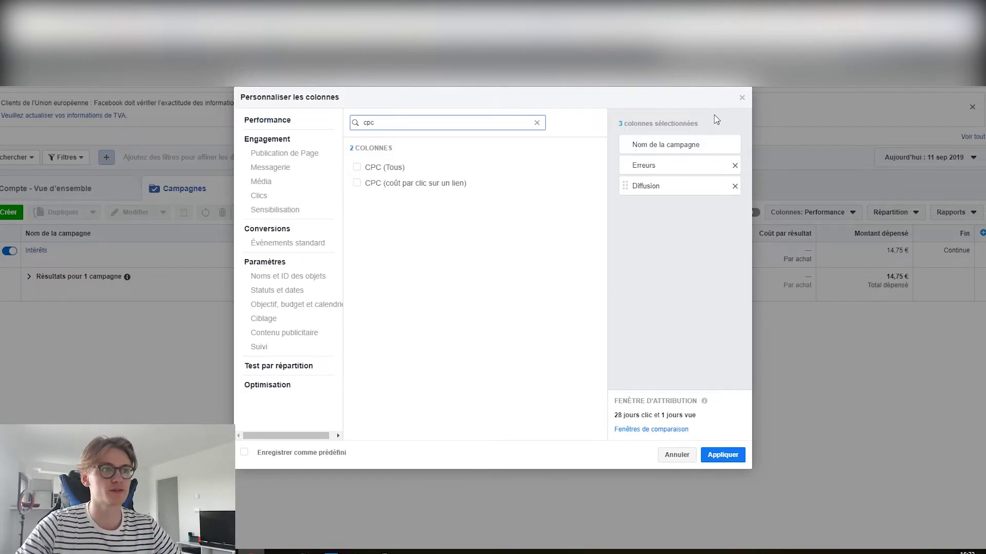
{"action": "left_click", "coordinate": [357, 183]}
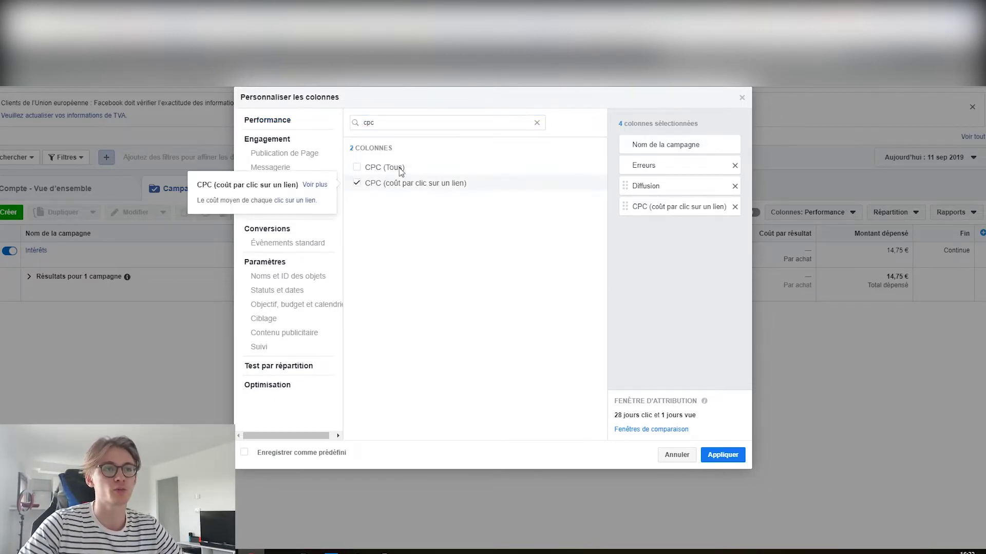
- Search the metrics for "panier" and add the cost column for Ajouts au panier
{"action": "left_click", "coordinate": [537, 123]}
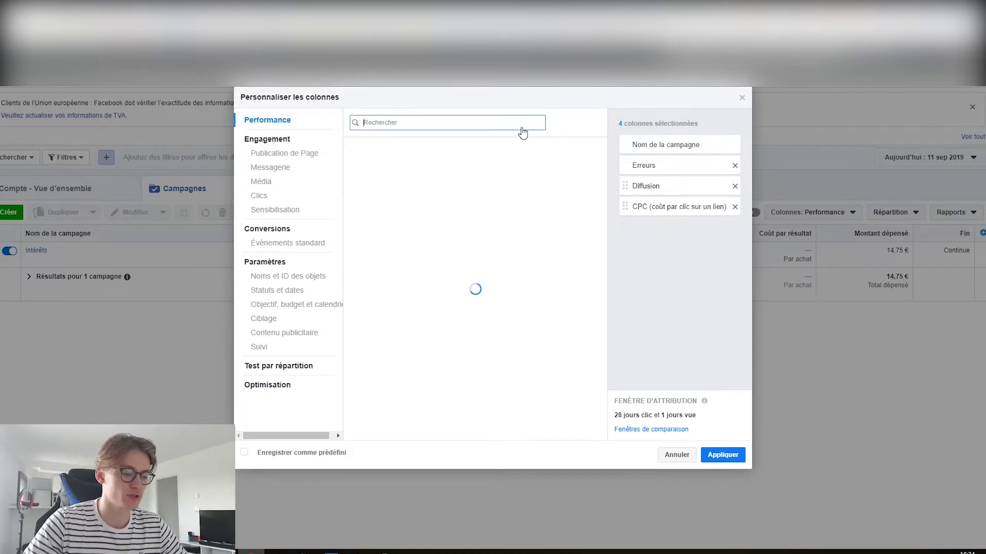
{"action": "type", "text": "ctr"}
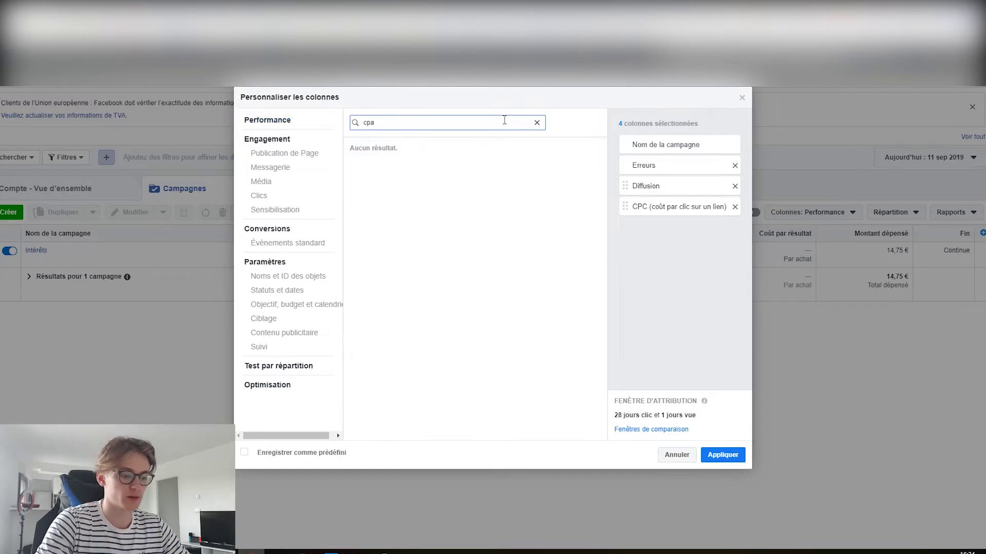
{"action": "key", "text": "BackSpace"}
{"action": "key", "text": "BackSpace"}
{"action": "key", "text": "BackSpace"}
{"action": "type", "text": "panier"}
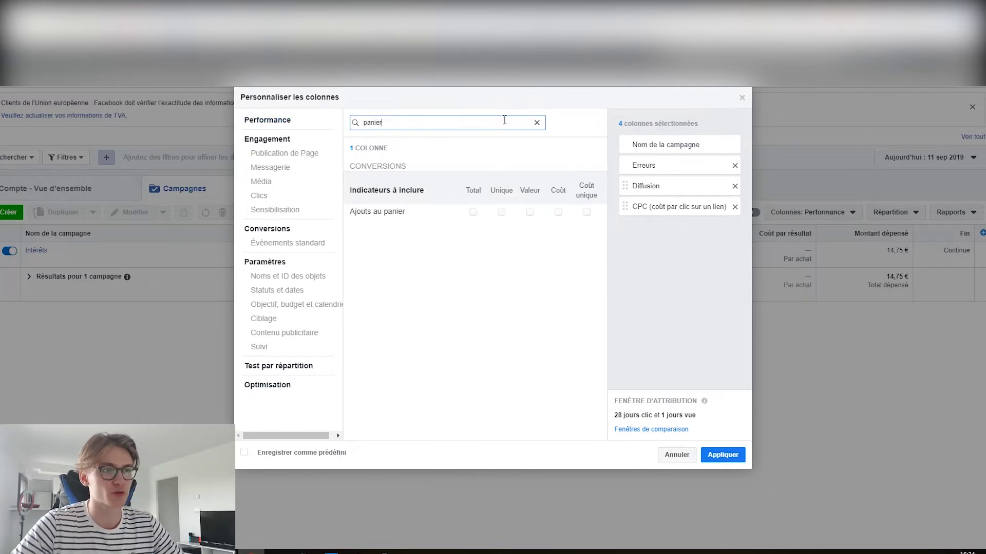
{"action": "left_click", "coordinate": [558, 212]}
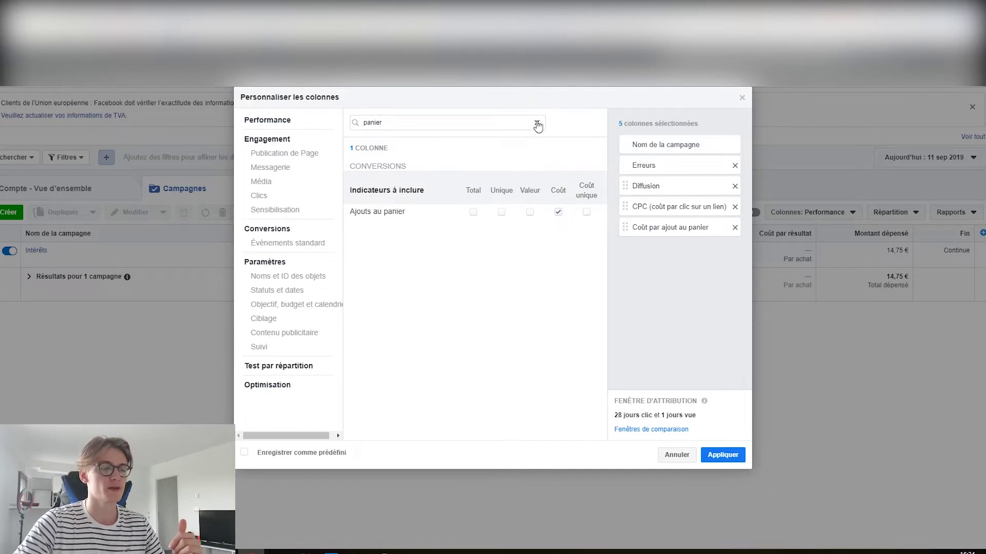
- Add the cost and value columns for Achats, leaving the website and Facebook conversion value breakdowns unselected
{"action": "left_click", "coordinate": [536, 122]}
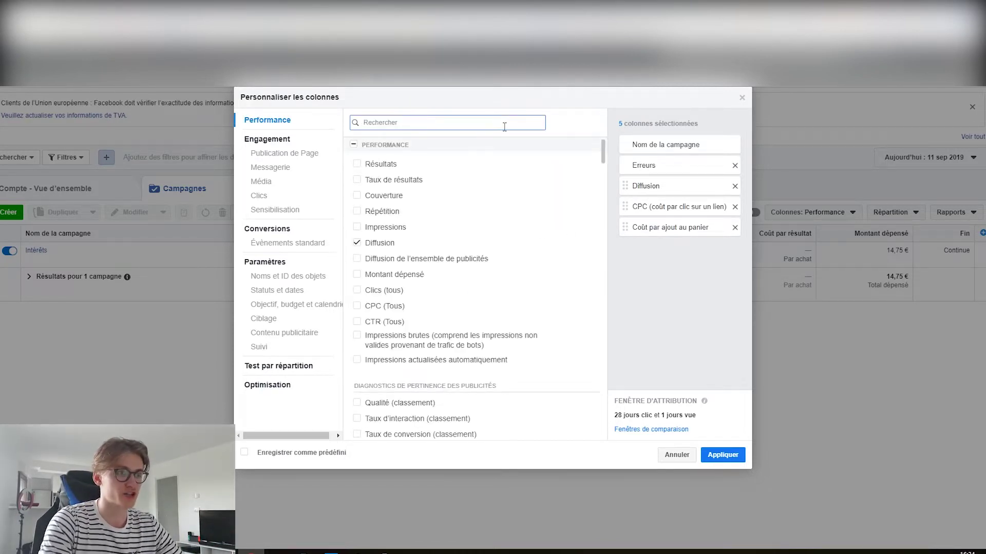
{"action": "type", "text": "achat"}
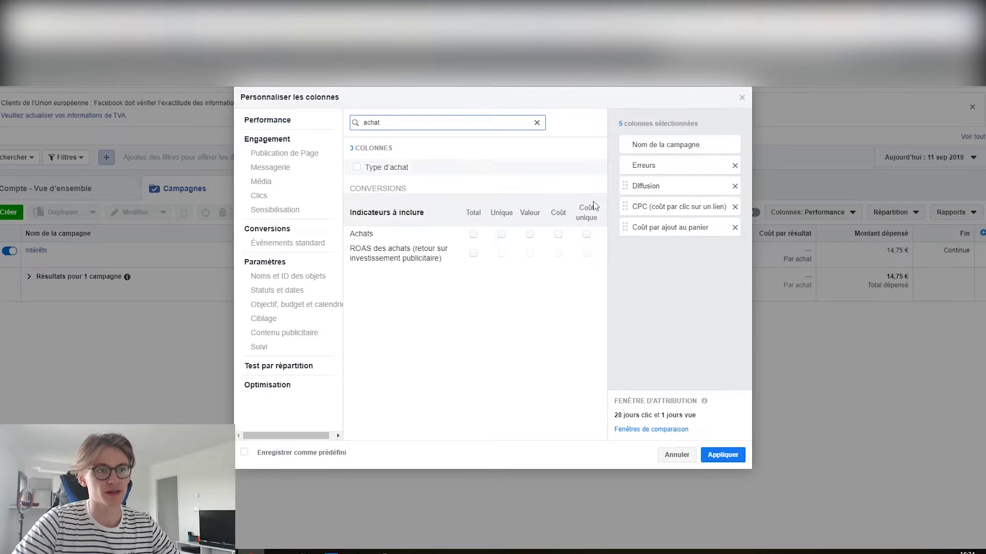
{"action": "left_click", "coordinate": [558, 234]}
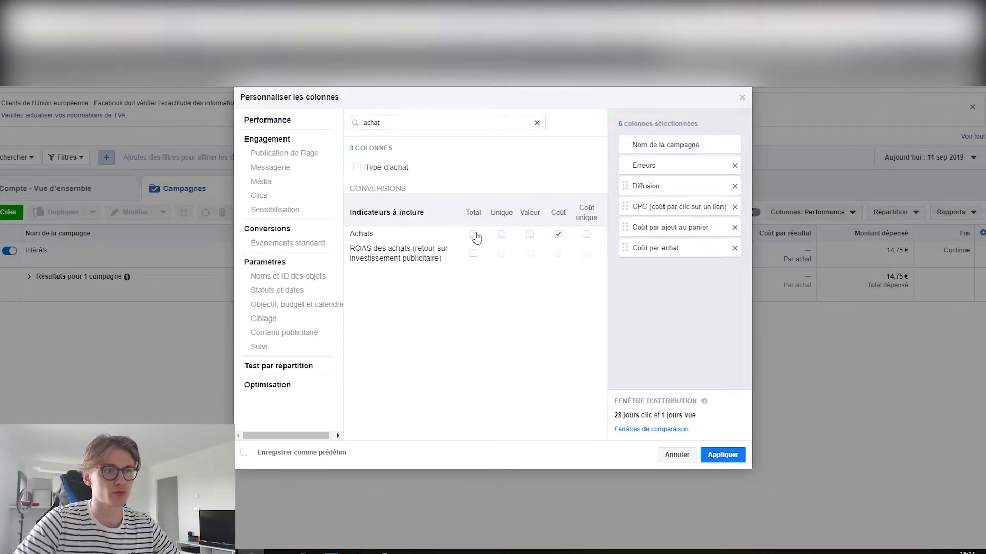
{"action": "left_click", "coordinate": [530, 234]}
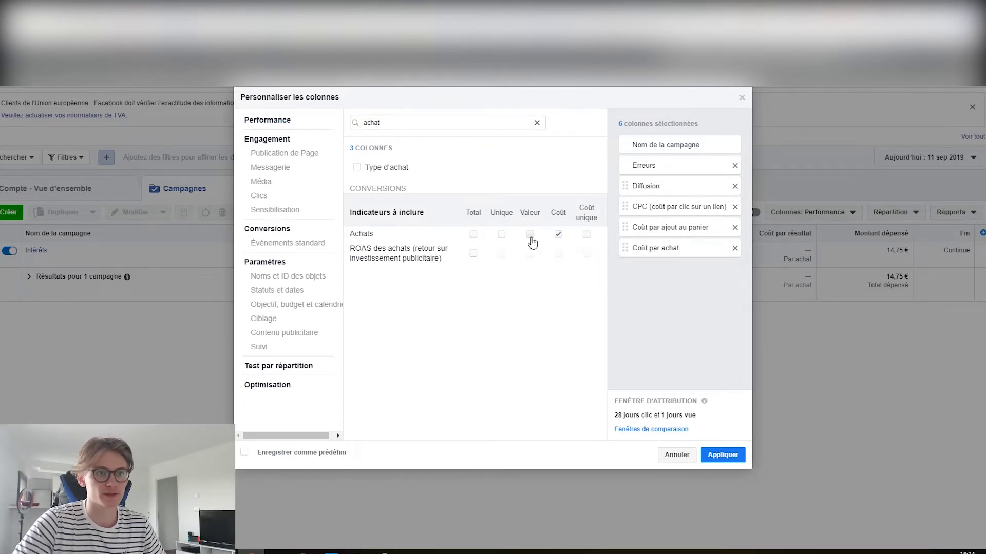
{"action": "left_click", "coordinate": [636, 302]}
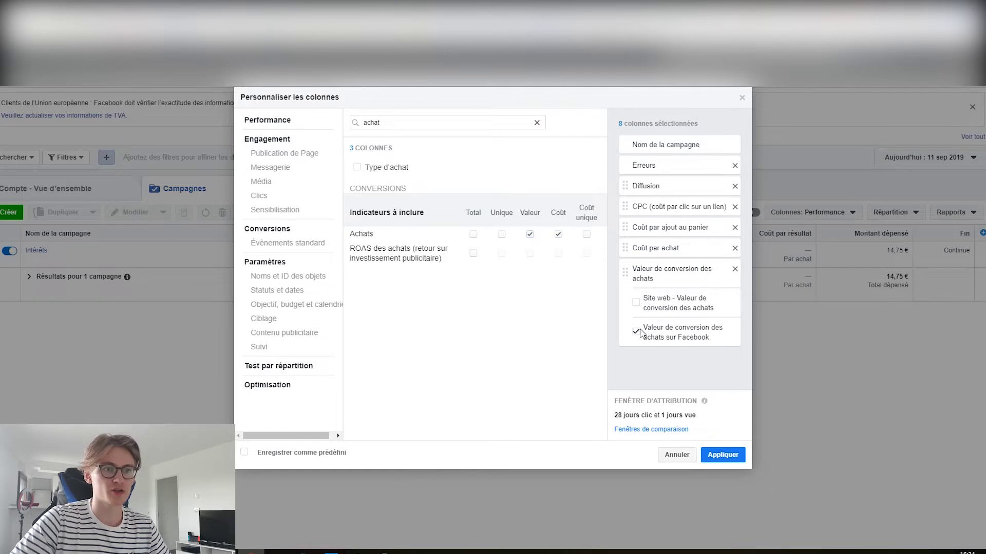
{"action": "left_click", "coordinate": [635, 331]}
- Add the total ROAS des achats column without its website breakdown
{"action": "left_click", "coordinate": [537, 122]}
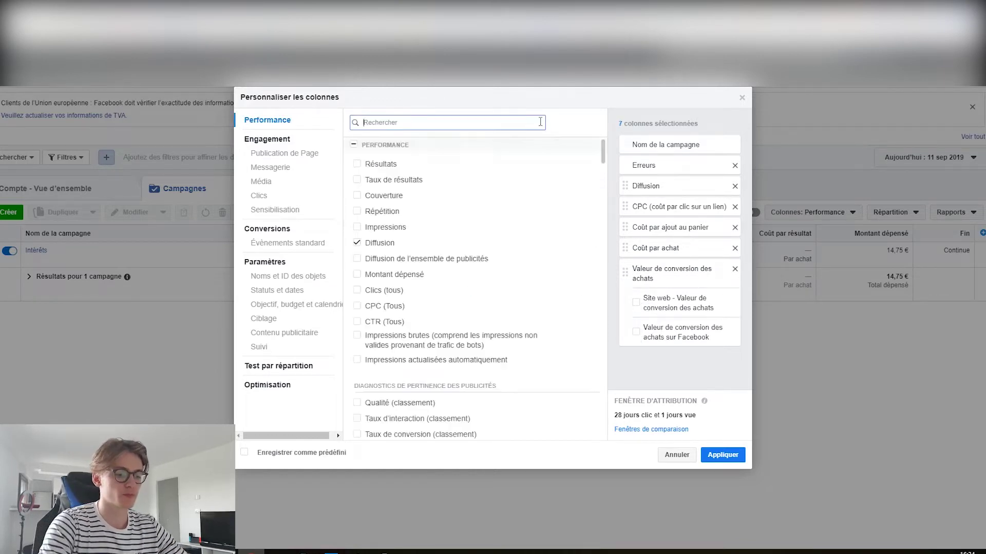
{"action": "type", "text": "roas"}
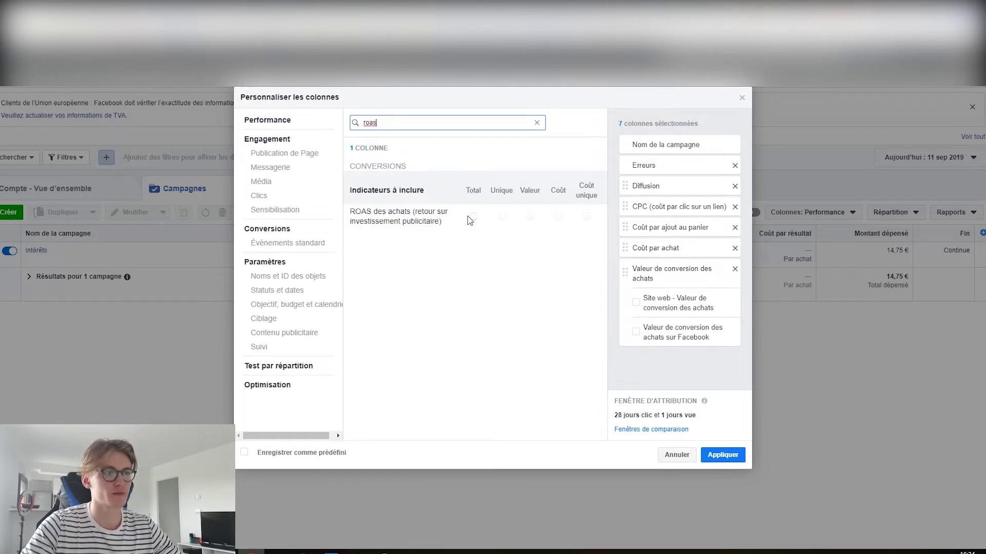
{"action": "left_click", "coordinate": [473, 216]}
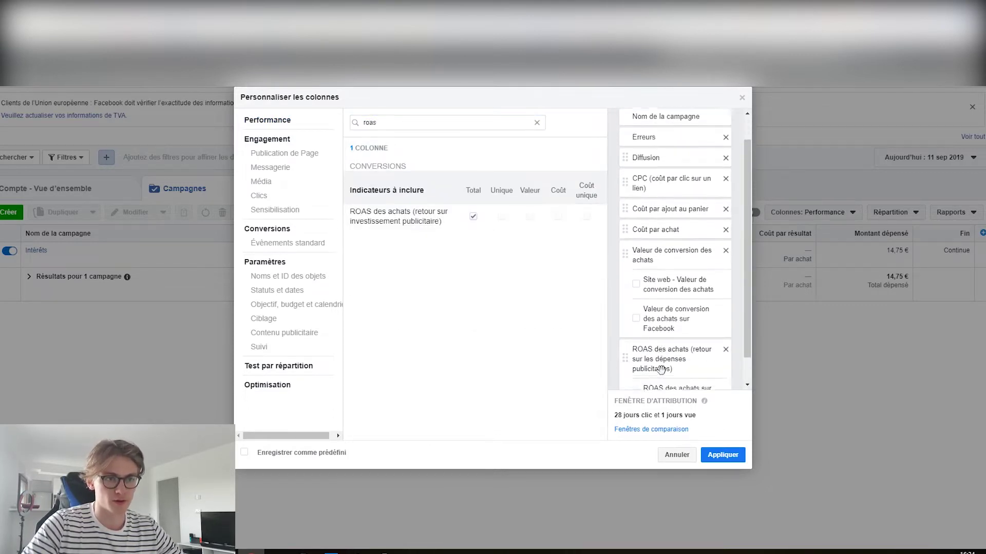
{"action": "left_click", "coordinate": [637, 365]}
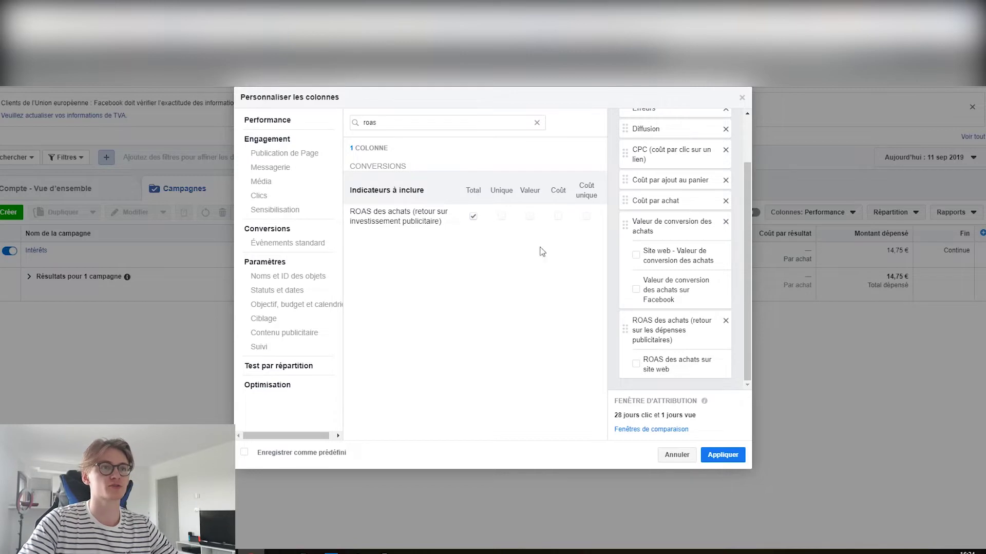
- Find the amount metrics with "mont" and add the Montant dépensé column
{"action": "left_click", "coordinate": [536, 123]}
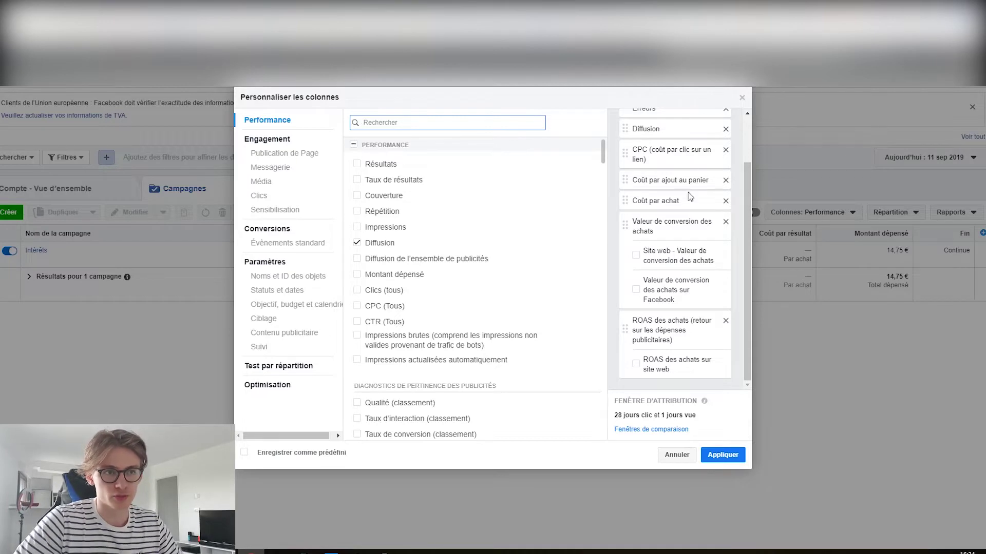
{"action": "scroll", "coordinate": [688, 195], "scroll_direction": "up", "scroll_amount": 2}
{"action": "scroll", "coordinate": [696, 220], "scroll_direction": "down", "scroll_amount": 2}
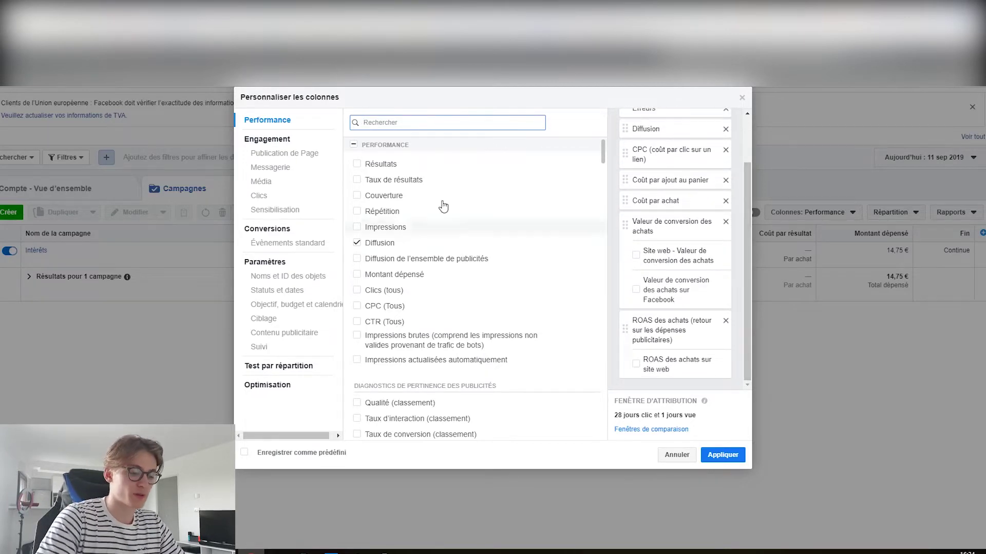
{"action": "type", "text": "mont"}
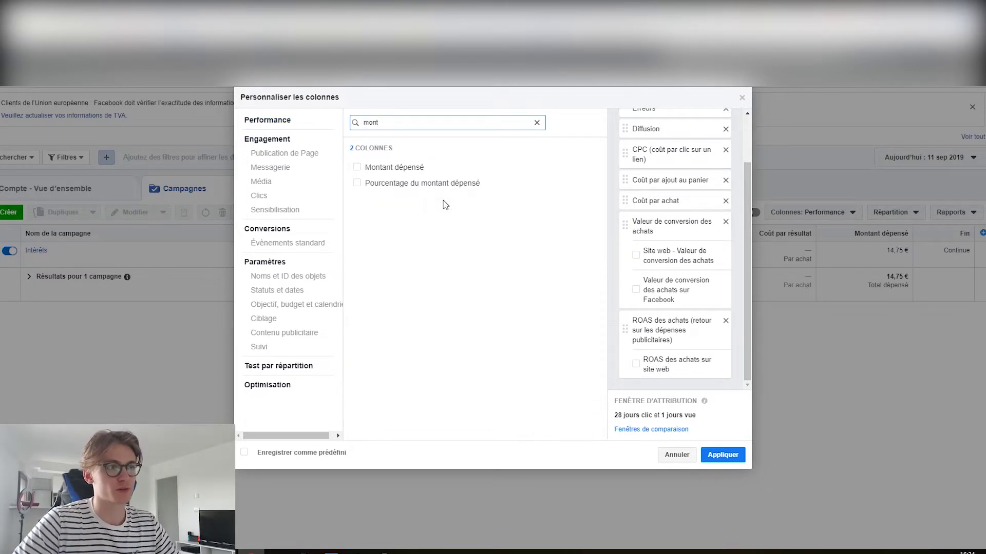
{"action": "left_click", "coordinate": [357, 167]}
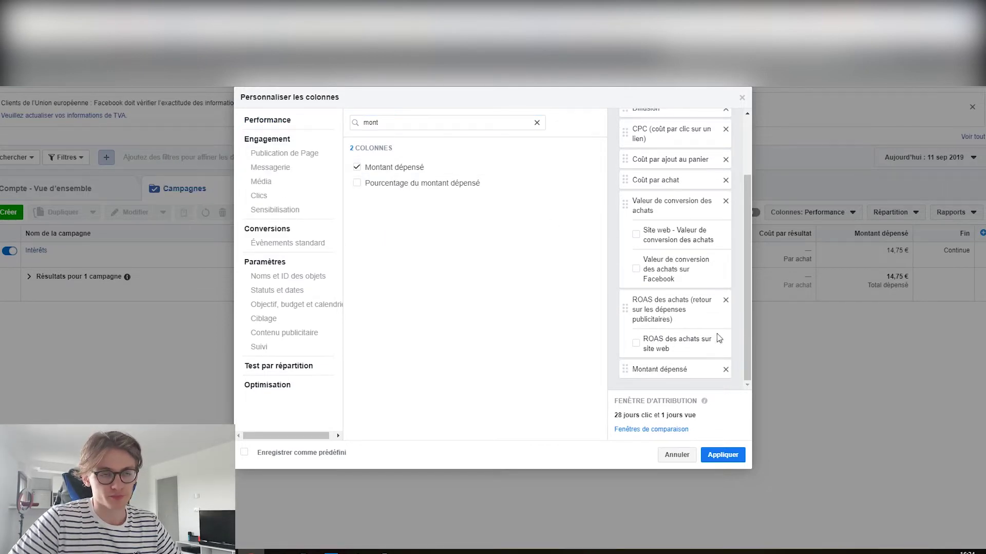
- Remove the Erreurs column from the selected columns and review the remaining list
{"action": "scroll", "coordinate": [667, 314], "scroll_direction": "up", "scroll_amount": 2}
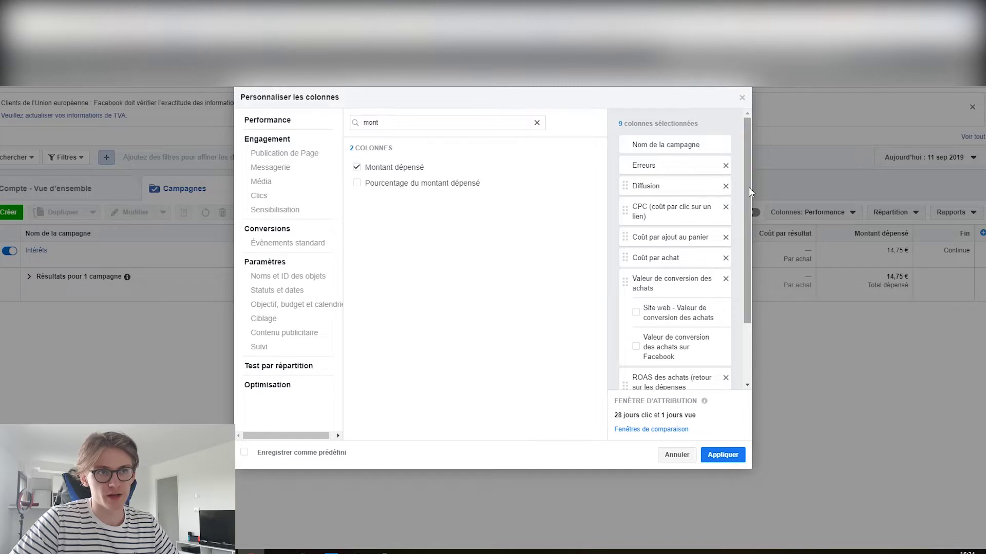
{"action": "left_click_drag", "start_coordinate": [748, 187], "coordinate": [747, 209]}
{"action": "scroll", "coordinate": [747, 195], "scroll_direction": "down", "scroll_amount": 1}
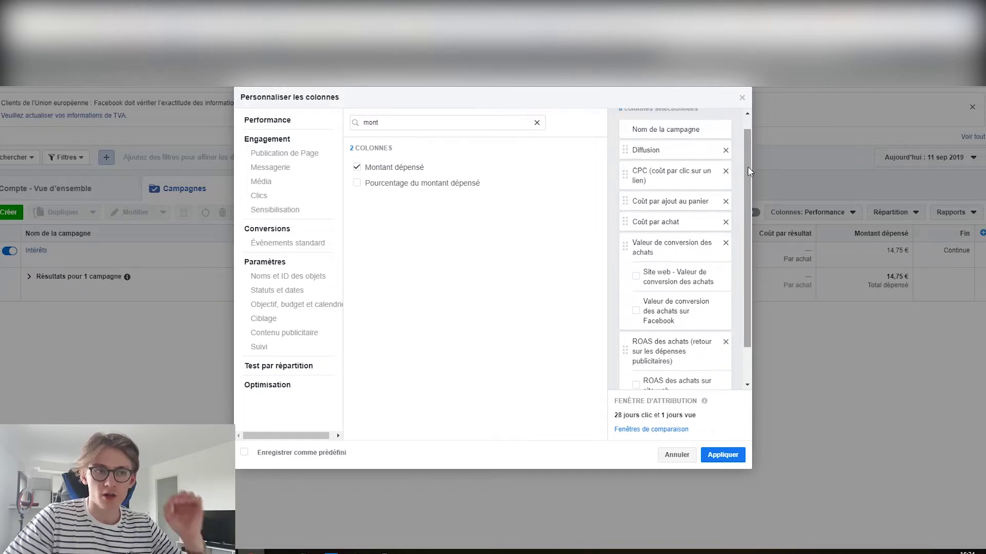
{"action": "scroll", "coordinate": [742, 190], "scroll_direction": "down", "scroll_amount": 1}
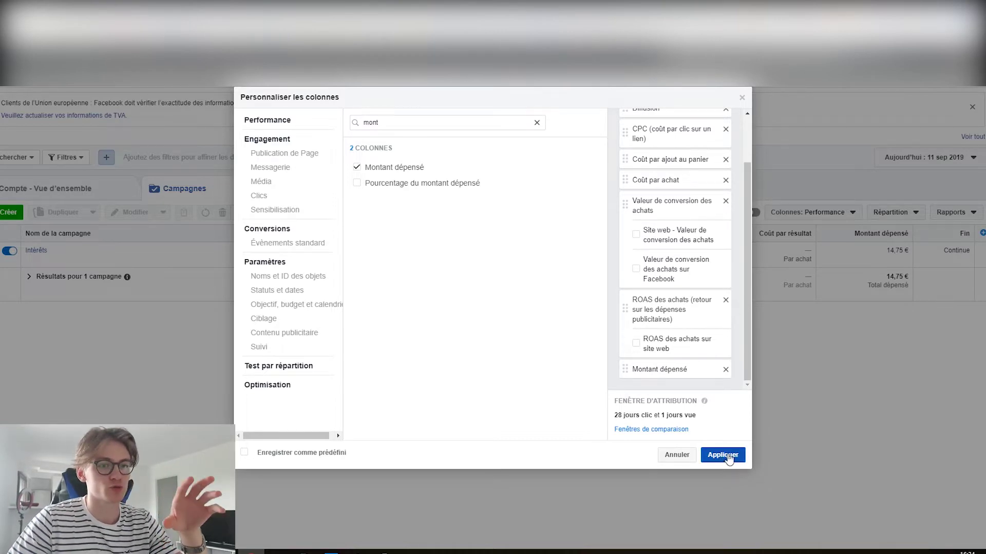
- Save the column selection as a preset named "Analyse" and apply it to the campaign table
{"action": "left_click", "coordinate": [245, 454]}
{"action": "left_click", "coordinate": [385, 457]}
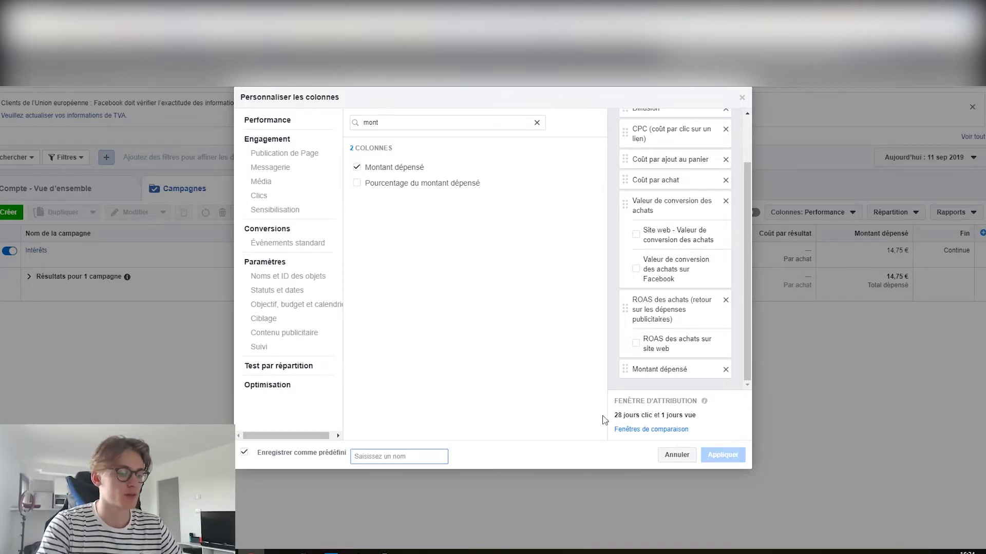
{"action": "type", "text": "Analyse"}
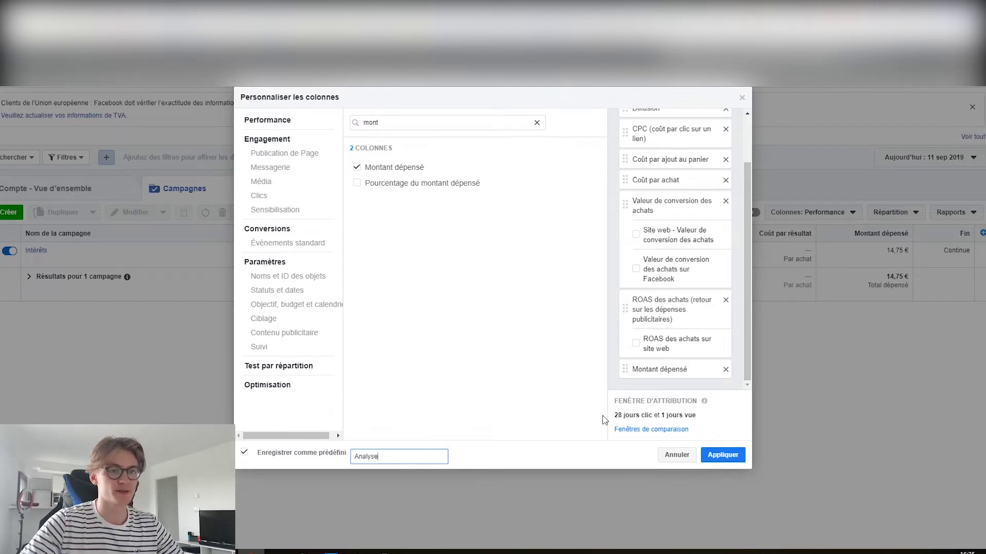
{"action": "left_click", "coordinate": [702, 455]}
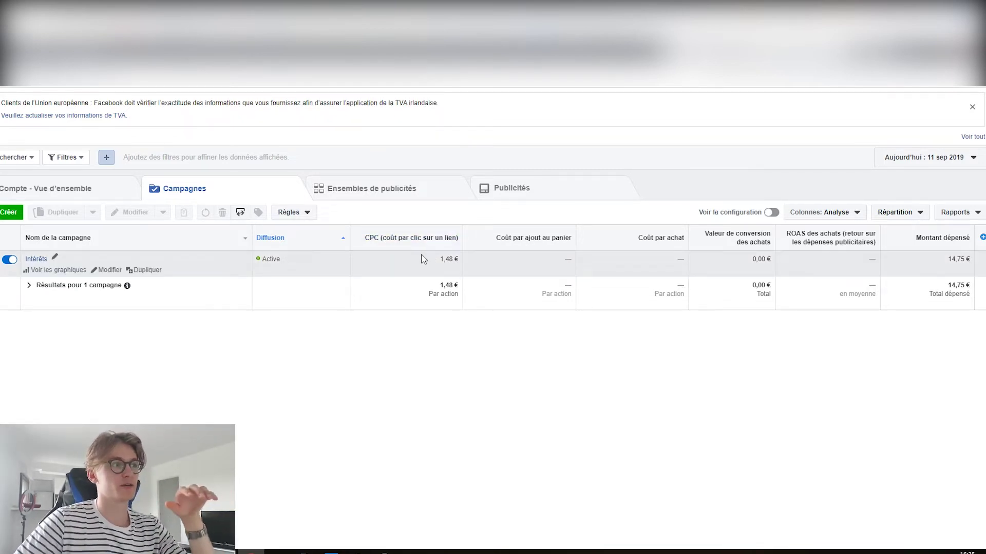
- Set the reporting period to the last 7 days and examine the campaign's cost per link click
{"action": "left_click_drag", "start_coordinate": [440, 285], "coordinate": [455, 284]}
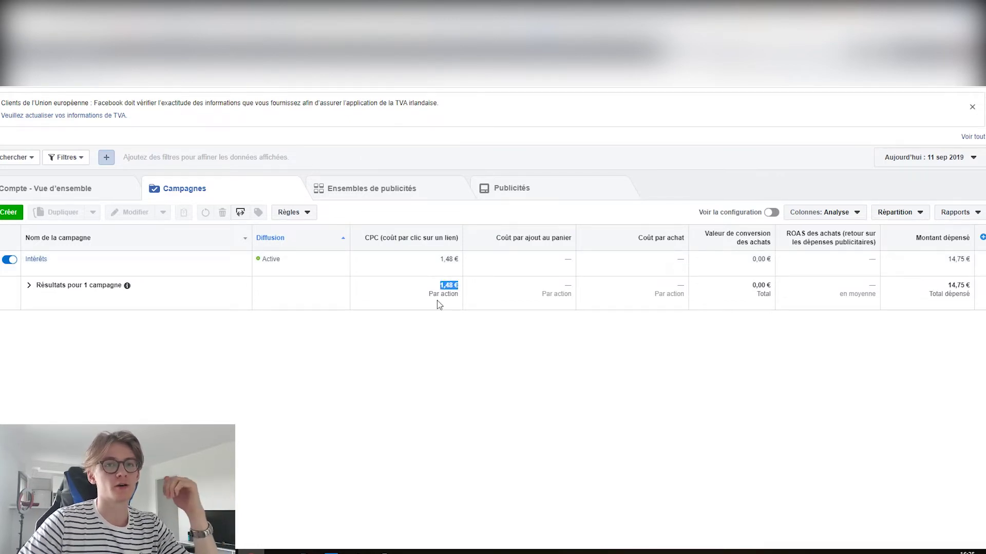
{"action": "left_click", "coordinate": [881, 156]}
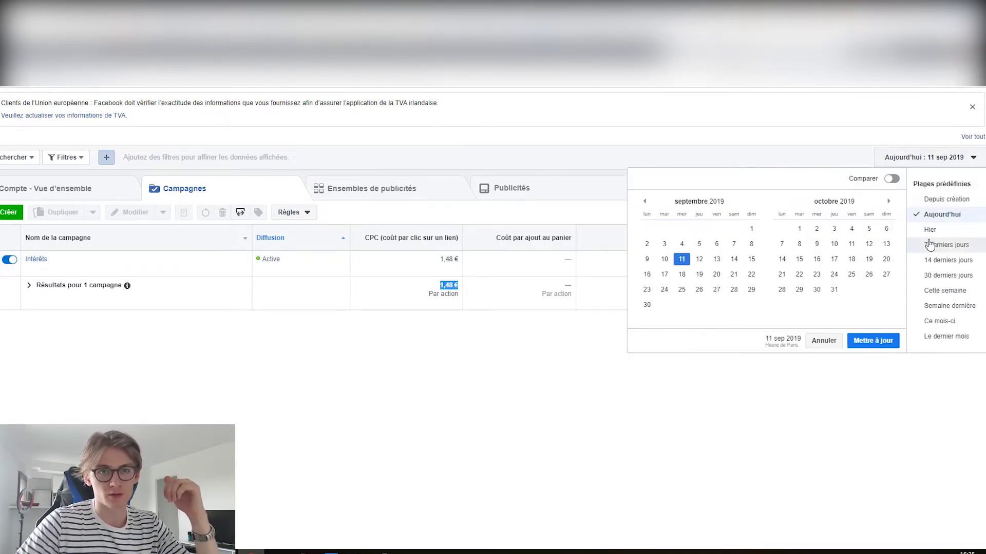
{"action": "left_click", "coordinate": [957, 251]}
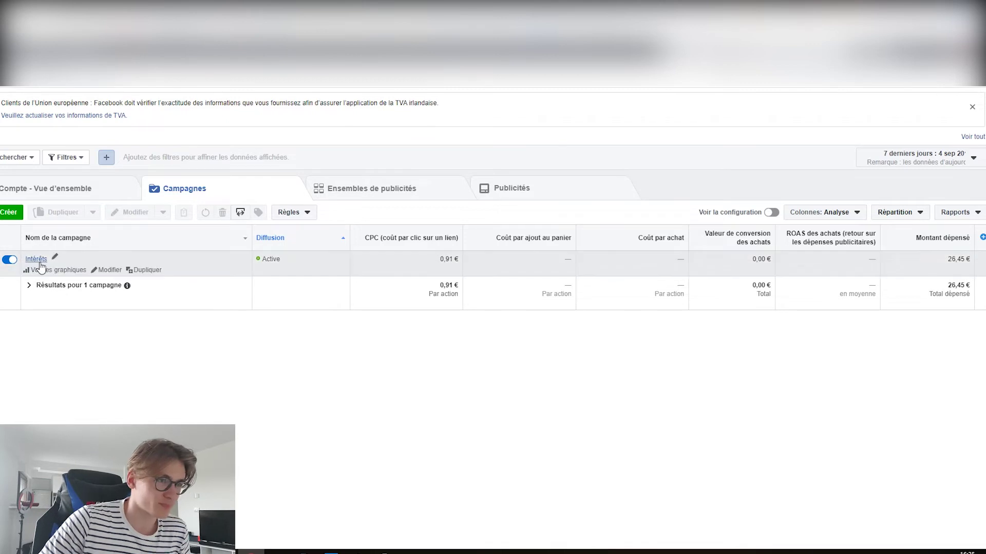
{"action": "left_click", "coordinate": [440, 260]}
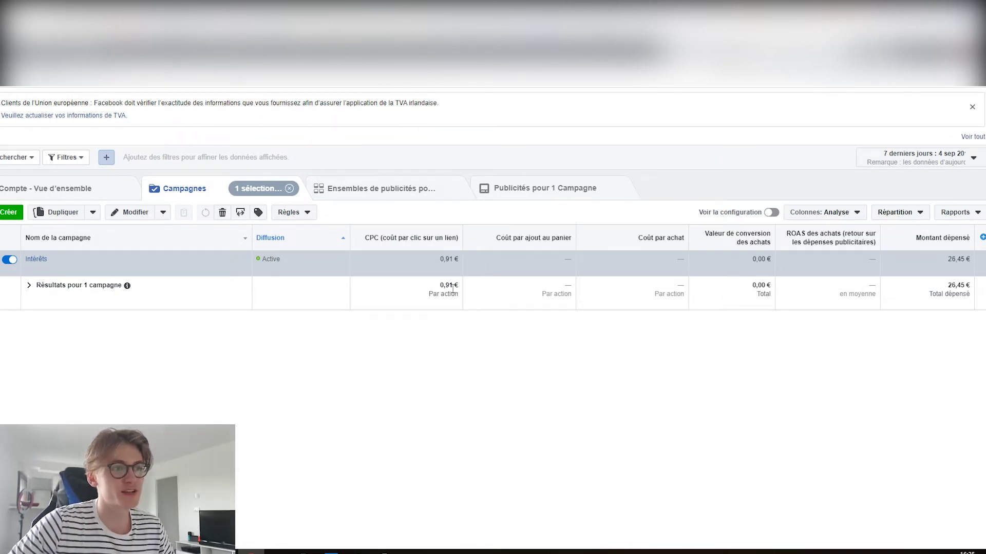
{"action": "left_click_drag", "start_coordinate": [453, 290], "coordinate": [438, 289]}
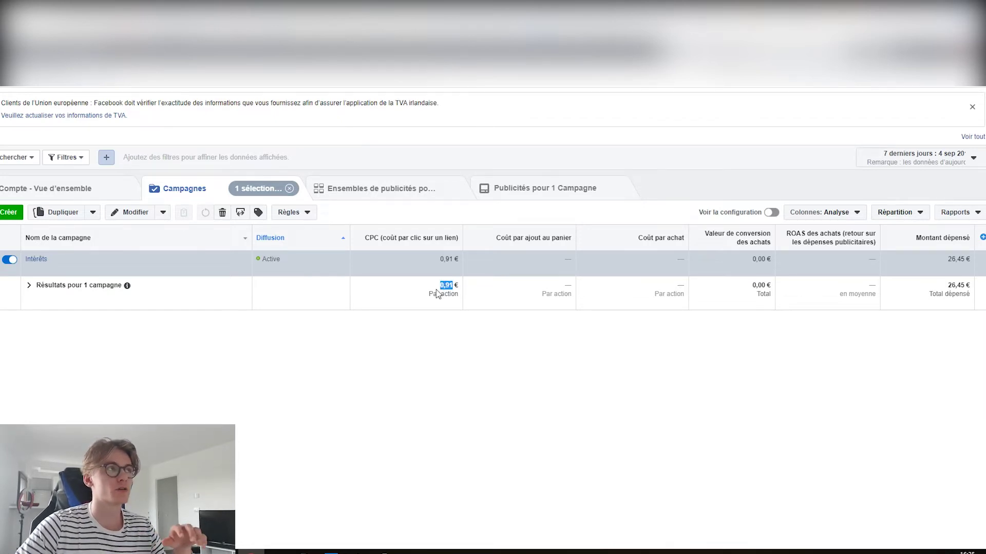
- Examine the campaign's purchase cost and conversion value metrics and compare them with the Montant dépensé figure
{"action": "left_click", "coordinate": [451, 319]}
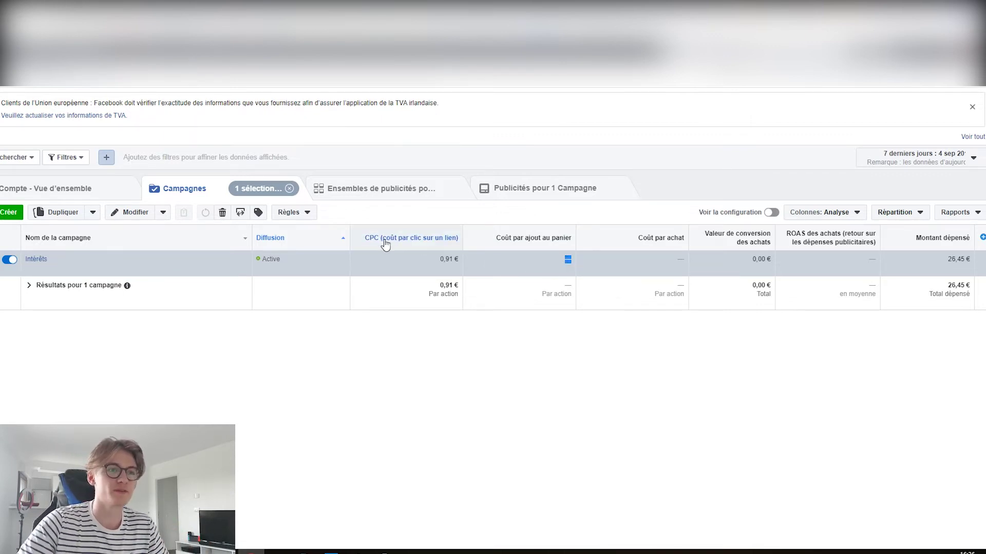
{"action": "mouse_move", "coordinate": [651, 244]}
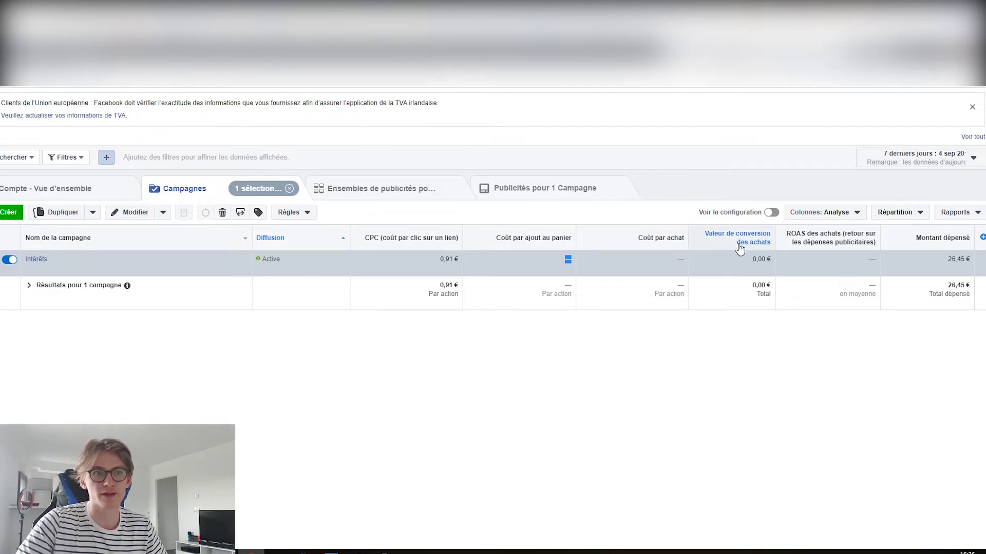
{"action": "mouse_move", "coordinate": [740, 248]}
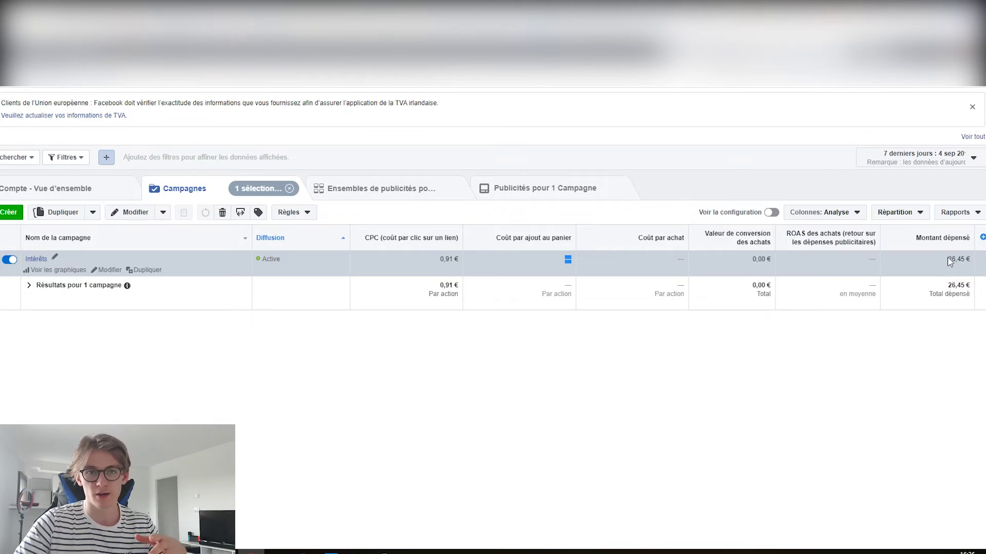
{"action": "left_click_drag", "start_coordinate": [946, 260], "coordinate": [942, 288]}
{"action": "left_click", "coordinate": [863, 340]}
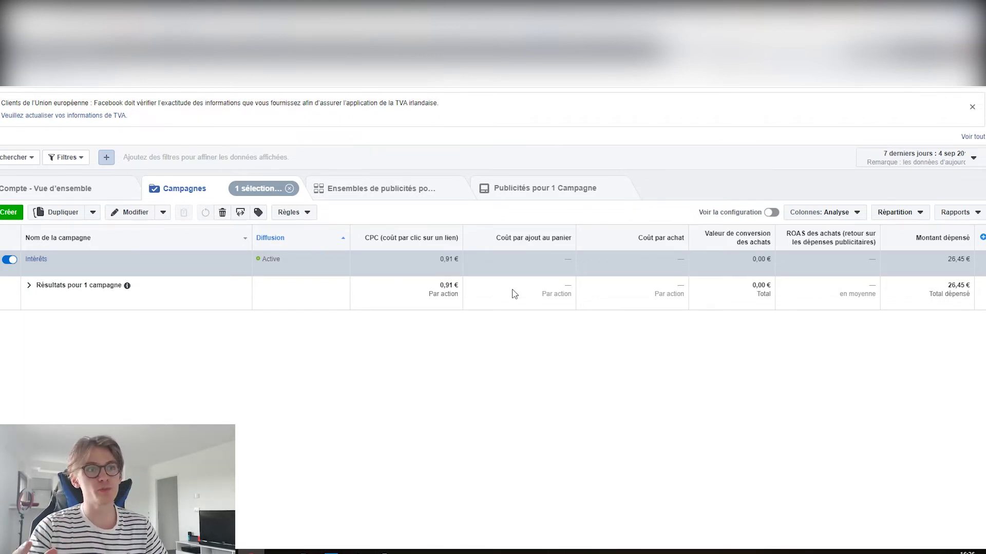
- Sort the campaign table by Coût par ajout au panier and by Coût par achat to examine both cost metrics
{"action": "left_click", "coordinate": [565, 250]}
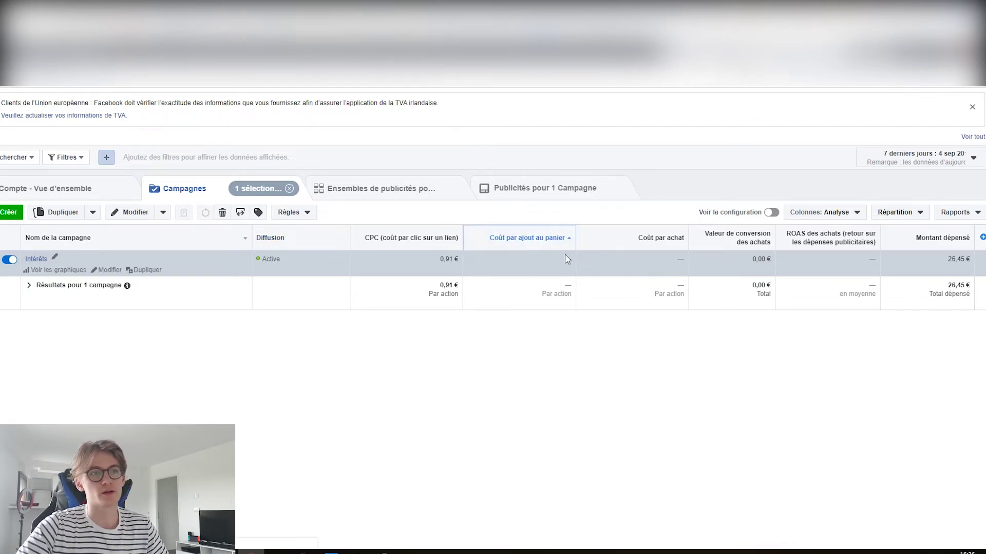
{"action": "left_click", "coordinate": [566, 247]}
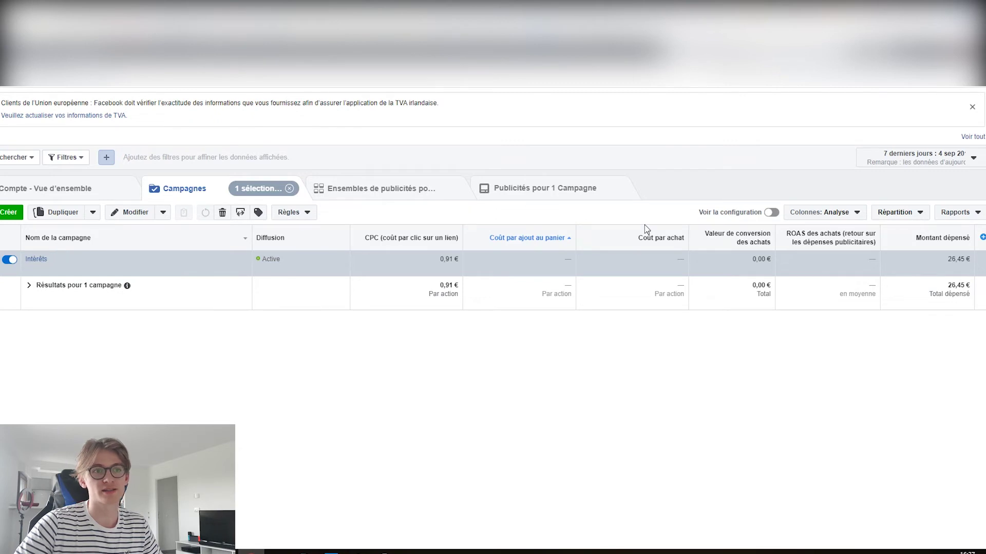
{"action": "left_click", "coordinate": [642, 238]}
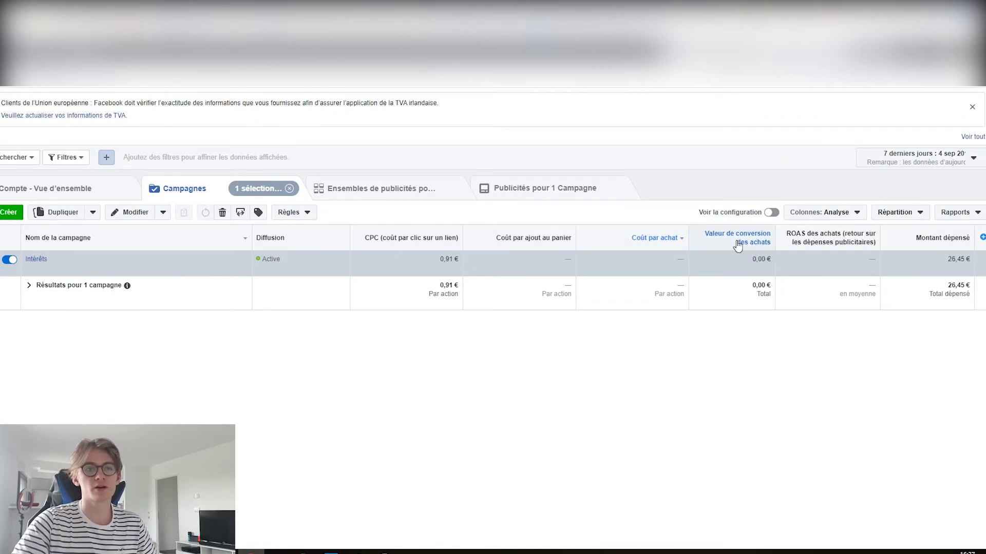
- Sort the campaign table by Valeur de conversion des achats to examine its value, and by ROAS des achats to read that metric's definition
{"action": "left_click", "coordinate": [720, 244]}
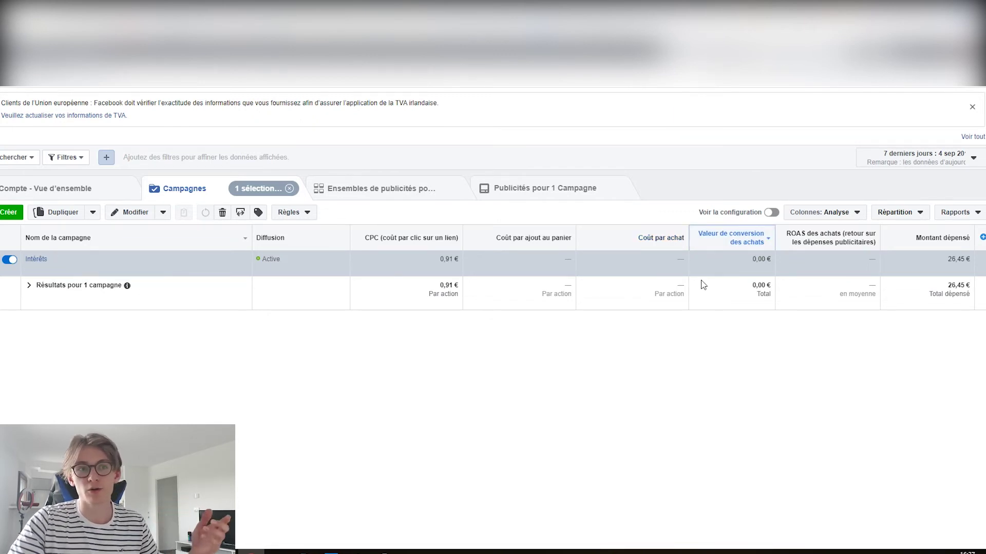
{"action": "left_click_drag", "start_coordinate": [748, 260], "coordinate": [773, 258]}
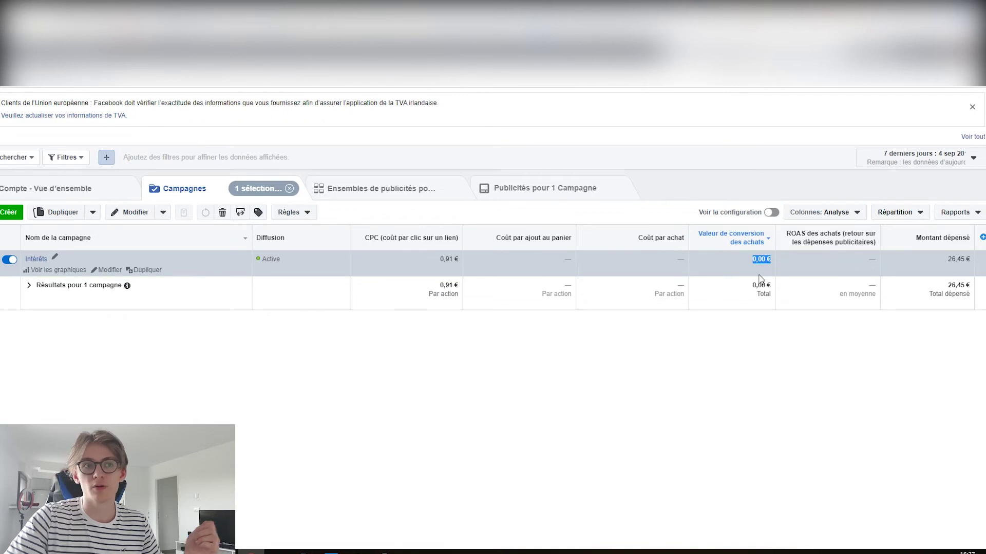
{"action": "left_click", "coordinate": [744, 318]}
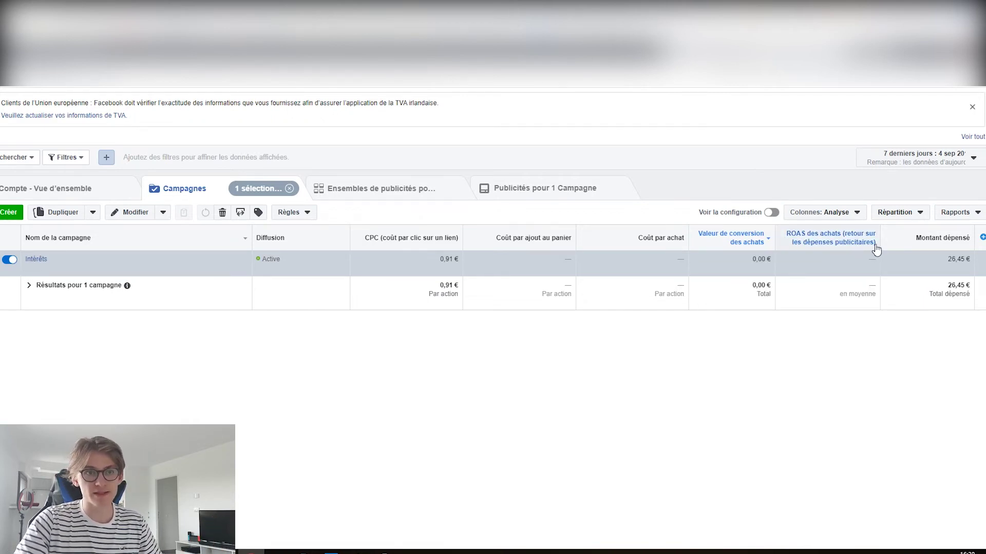
{"action": "left_click", "coordinate": [858, 249]}
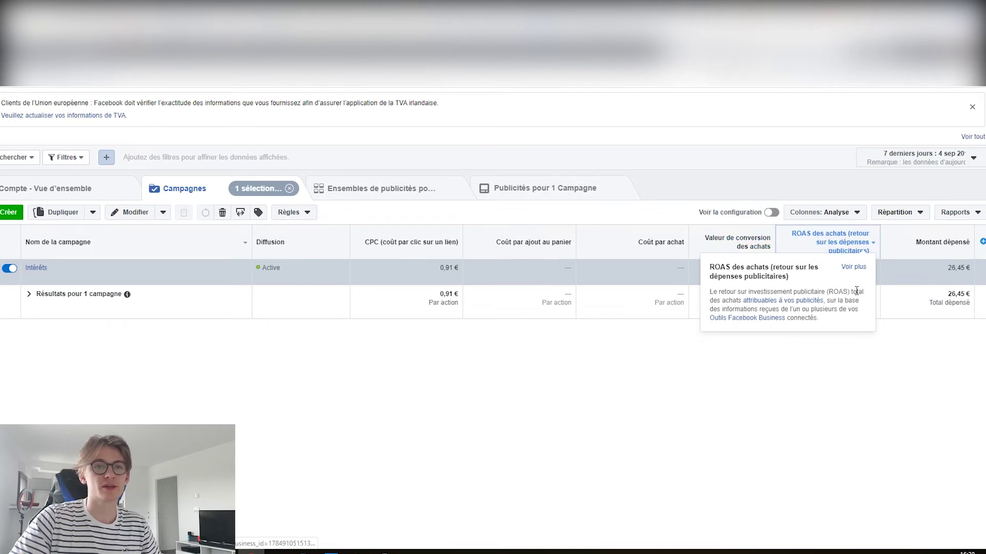